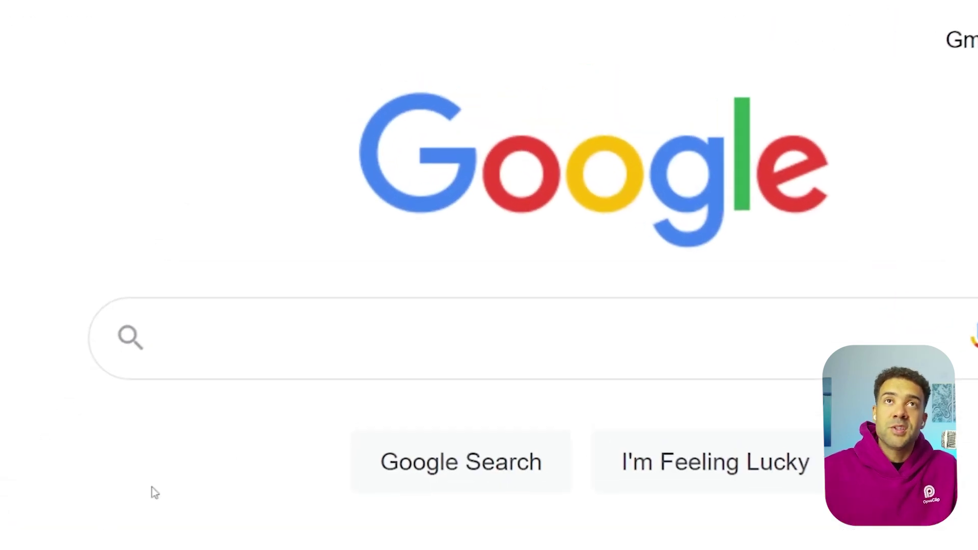
- Search Google for 'opus clip' and open the sponsored OpusClip result
left_click(258, 344)
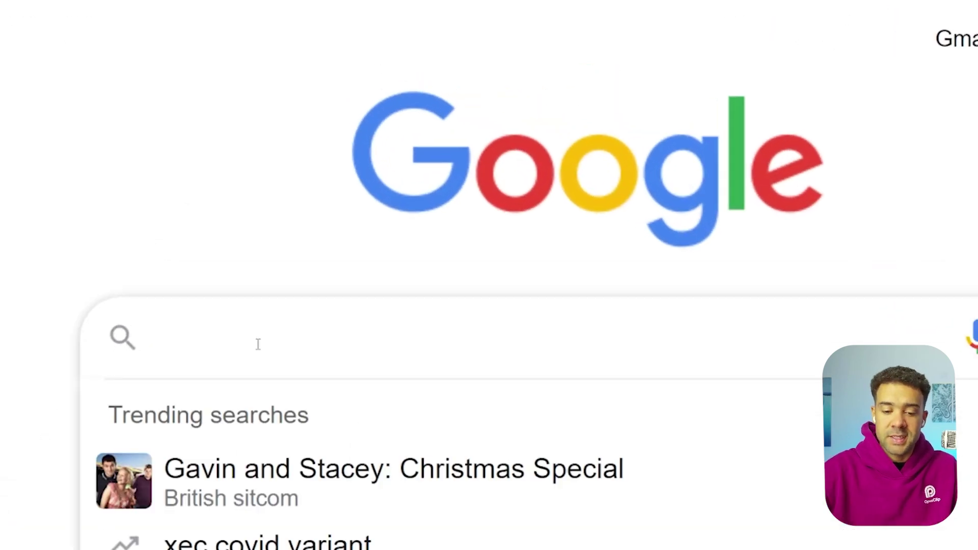
type("opus clip")
key("Return")
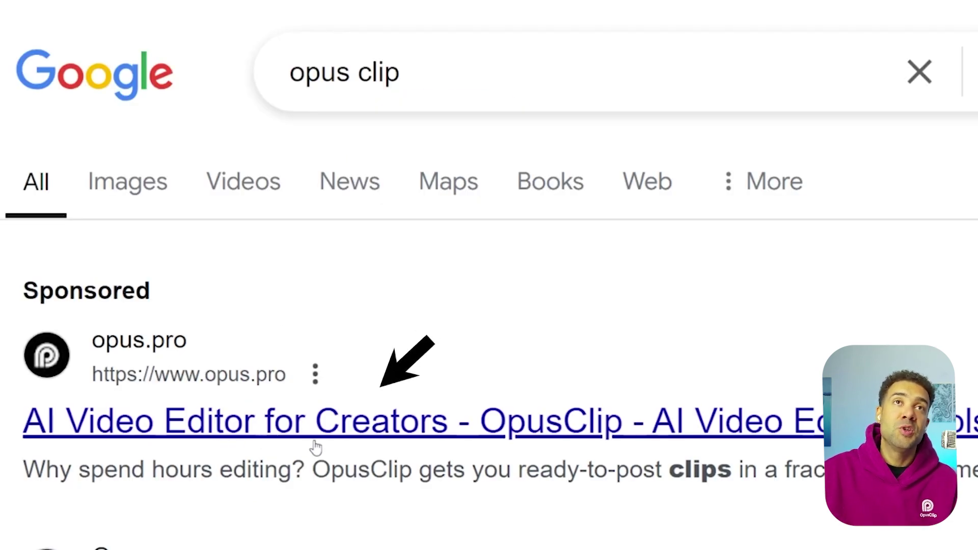
left_click(316, 447)
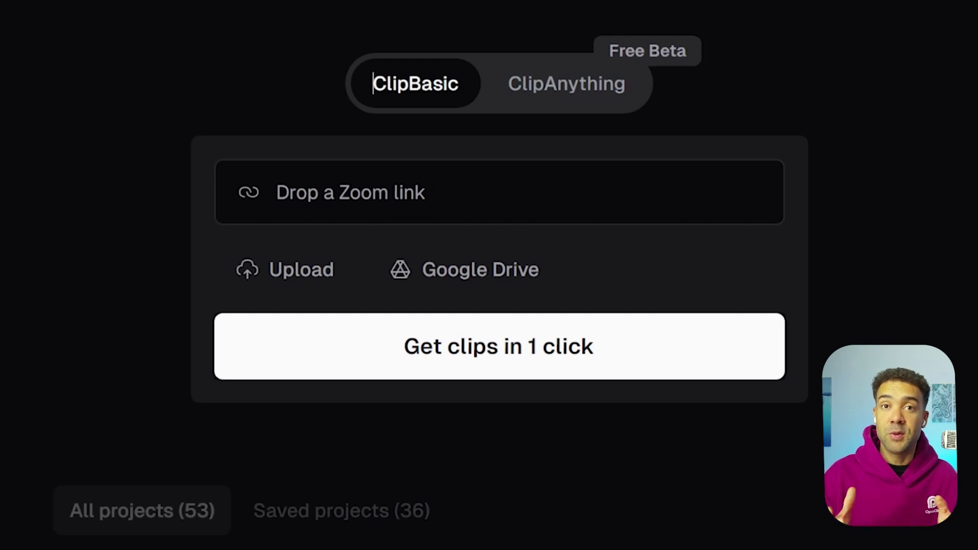
- Select the link input area on the OpusClip dashboard to add a source video
left_click(282, 193)
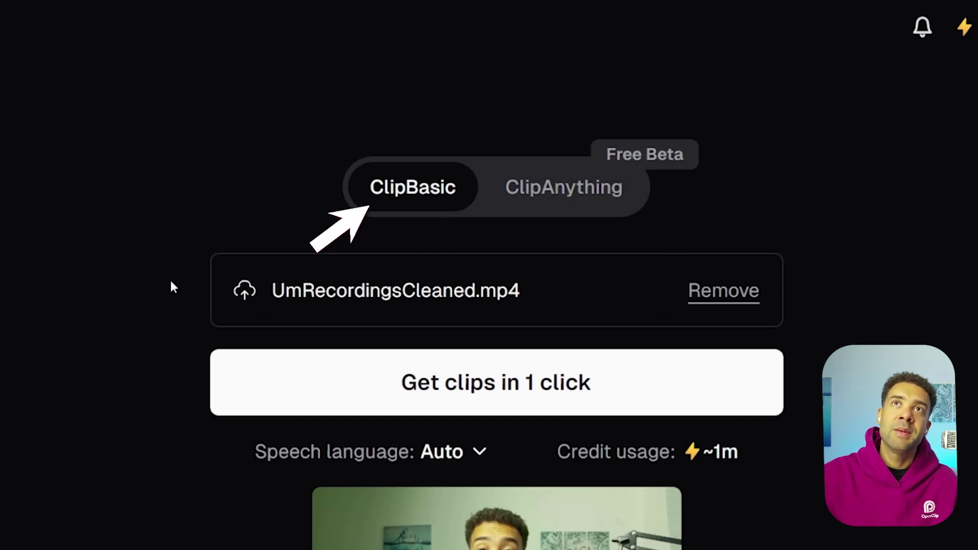
scroll(106, 343, "down", 5)
scroll(84, 348, "down", 5)
scroll(52, 389, "down", 4)
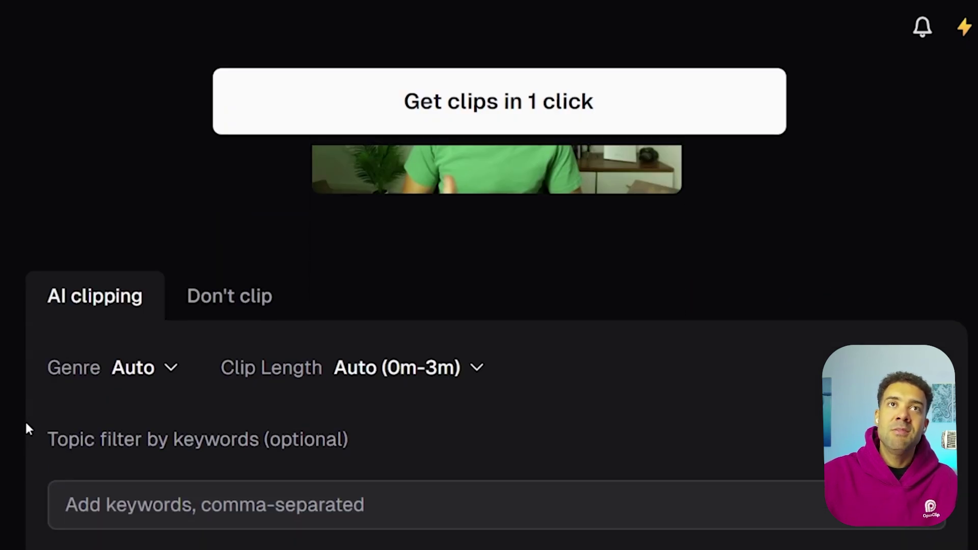
- Choose the Don't clip timeframe and the Horizontal No Captions template from My templates
left_click(230, 296)
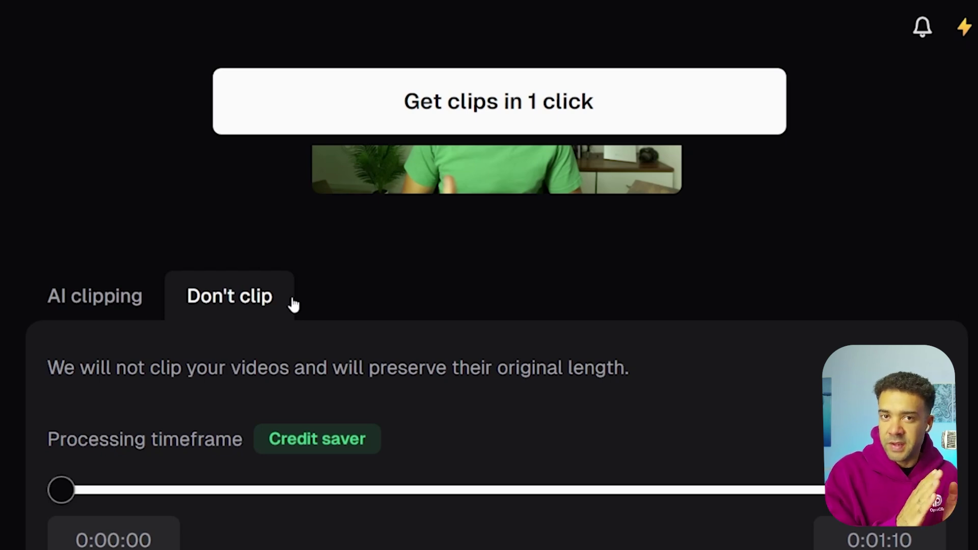
scroll(490, 306, "down", 5)
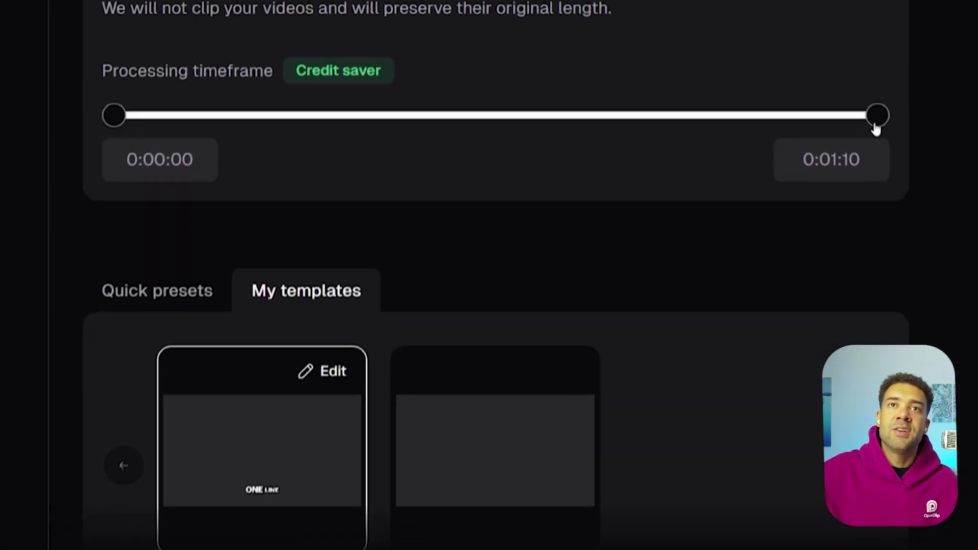
scroll(876, 129, "down", 3)
scroll(920, 140, "down", 2)
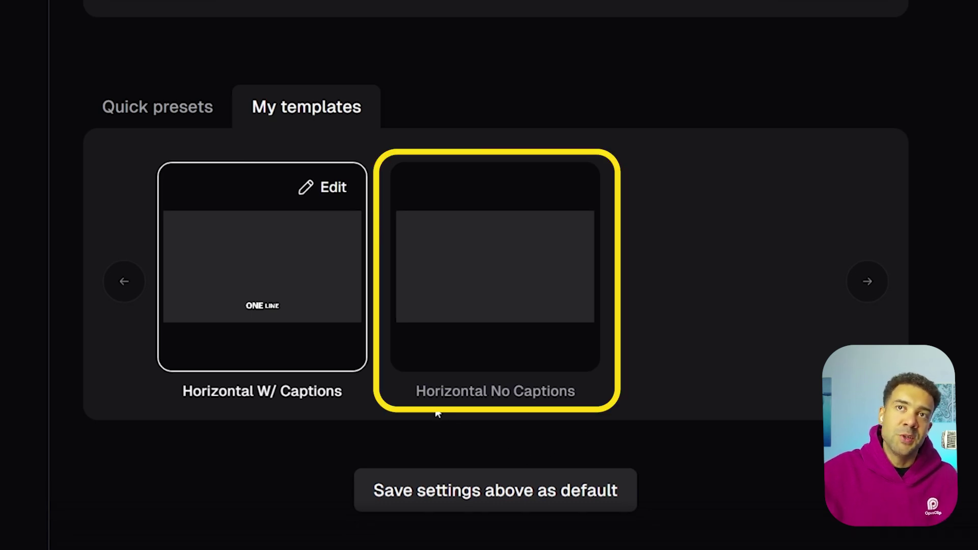
mouse_move(496, 291)
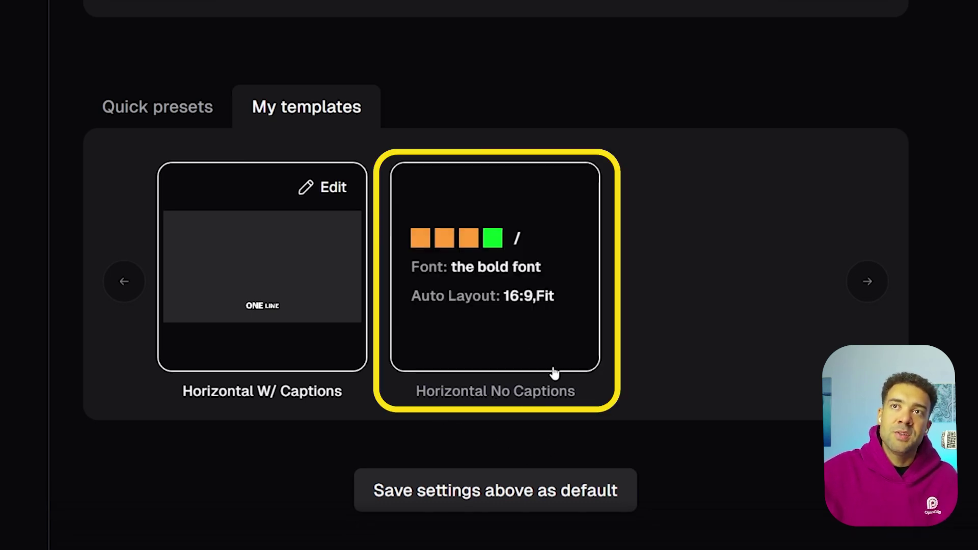
left_click(513, 346)
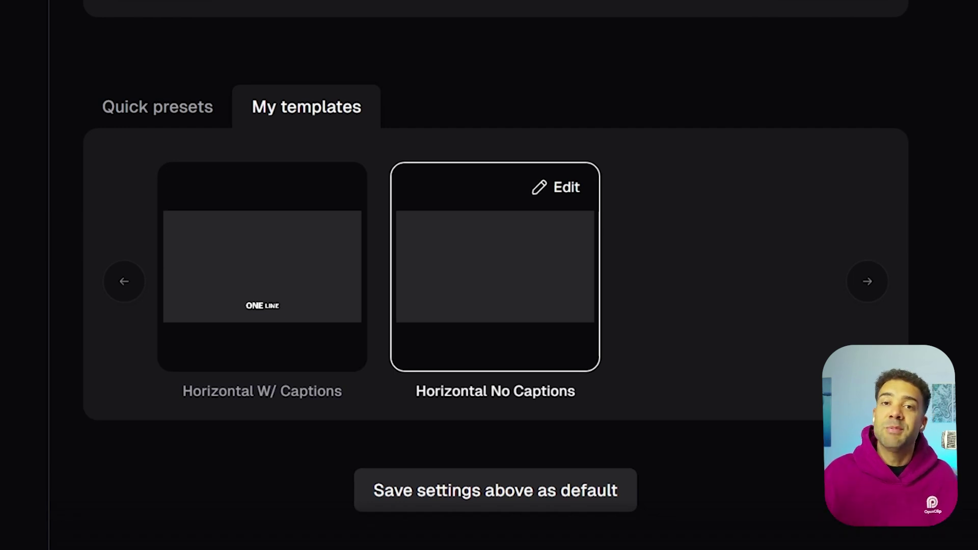
scroll(730, 286, "down", 1)
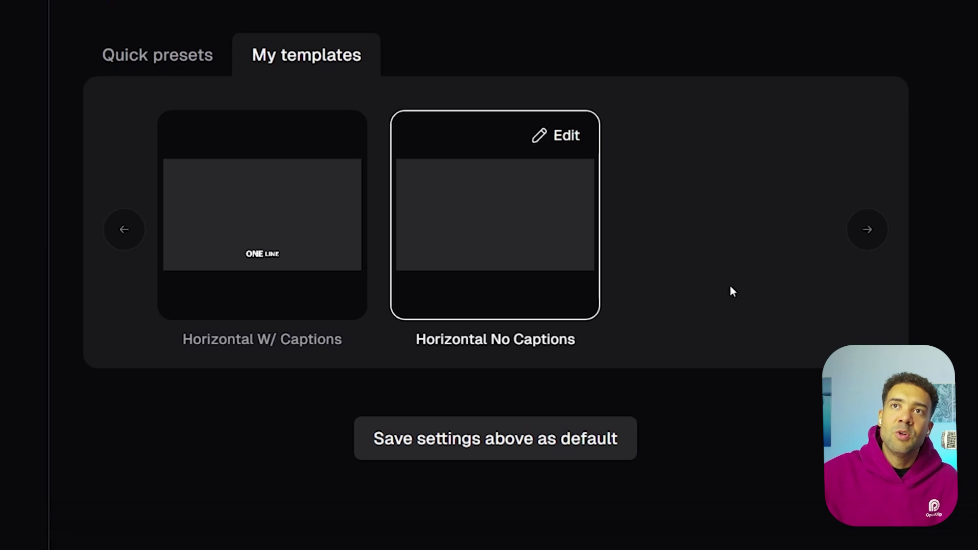
scroll(552, 287, "up", 5)
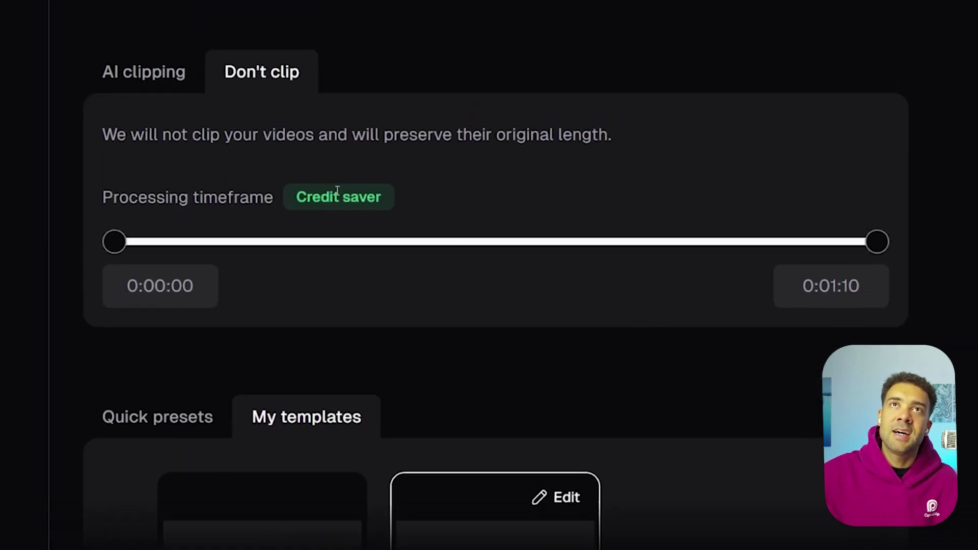
scroll(382, 229, "up", 3)
scroll(395, 130, "up", 2)
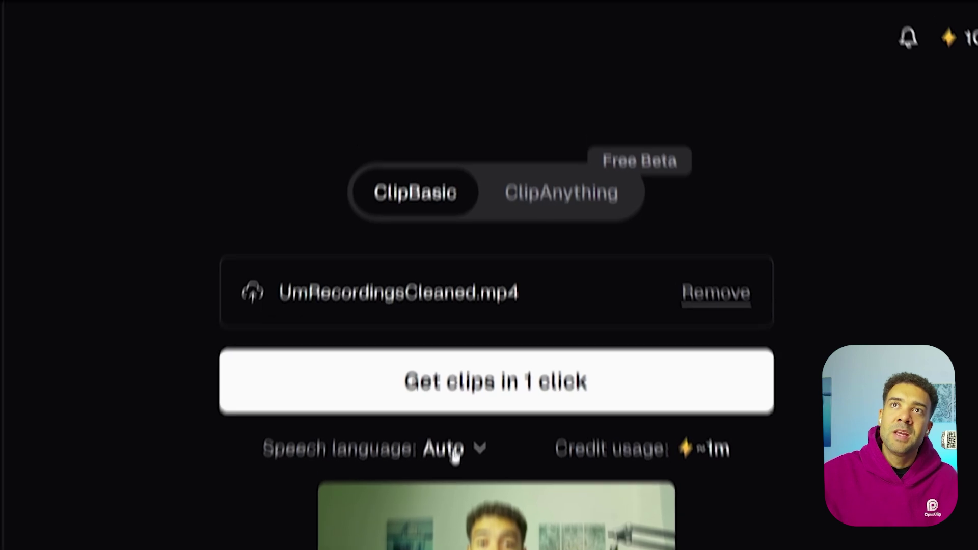
- Set the speech language to English
left_click(479, 498)
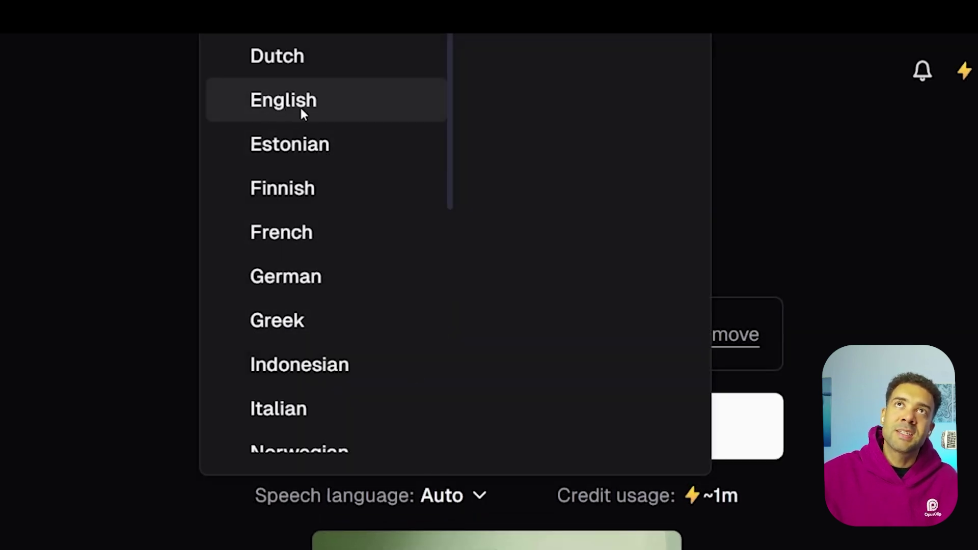
left_click(272, 108)
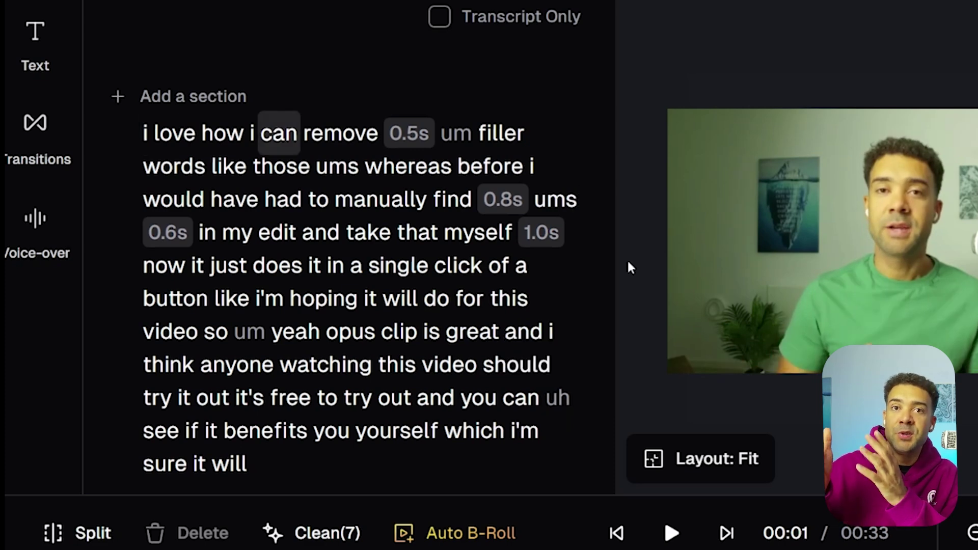
- Bring up the editing options for the transcript word 'can'
right_click(294, 145)
left_click(671, 533)
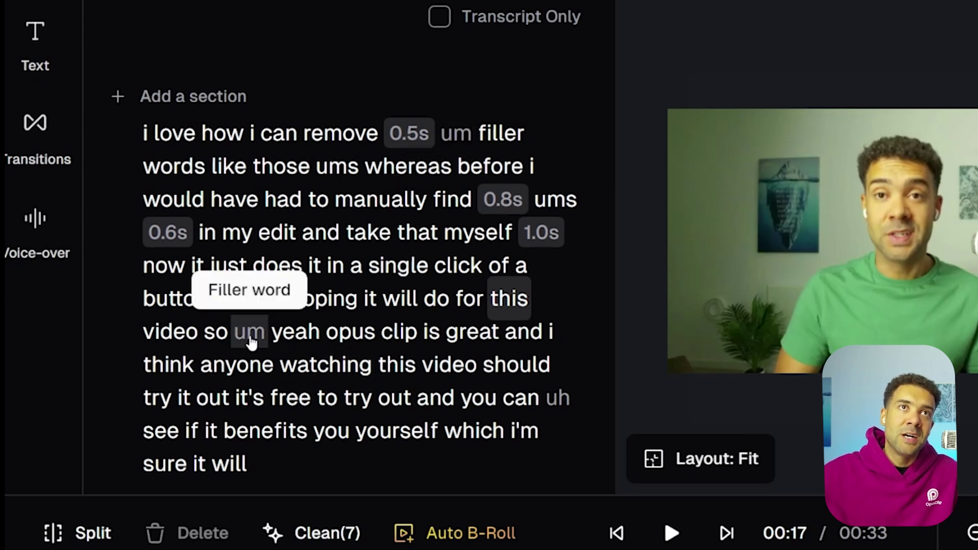
right_click(525, 327)
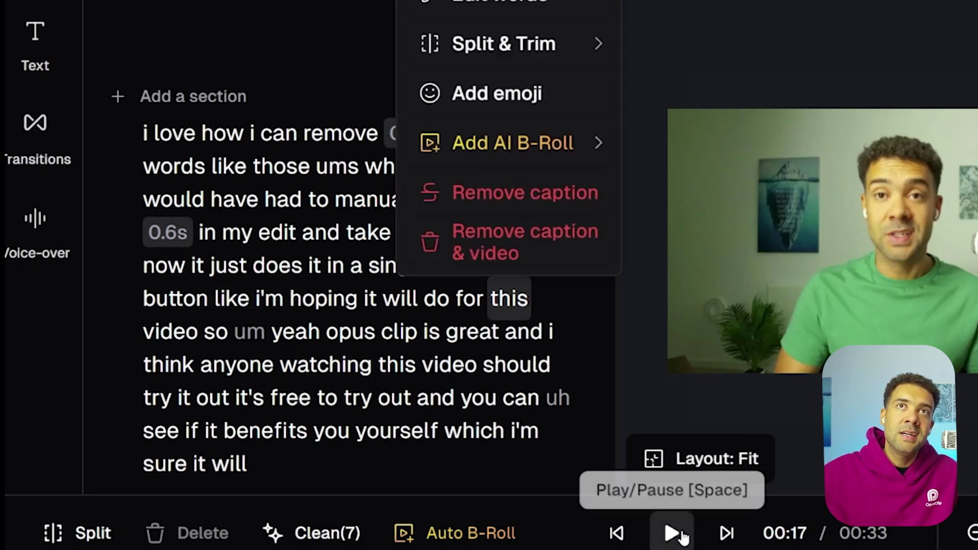
left_click(672, 533)
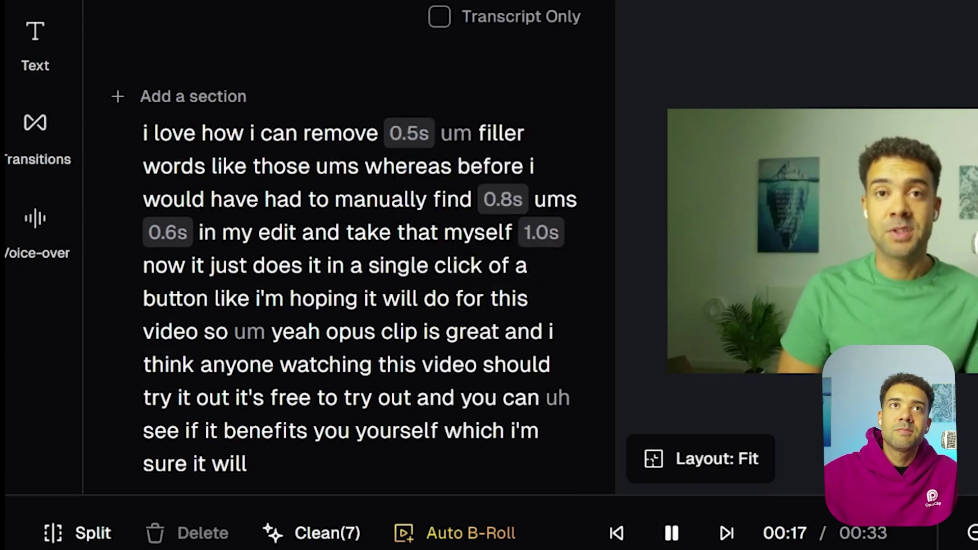
left_click(671, 533)
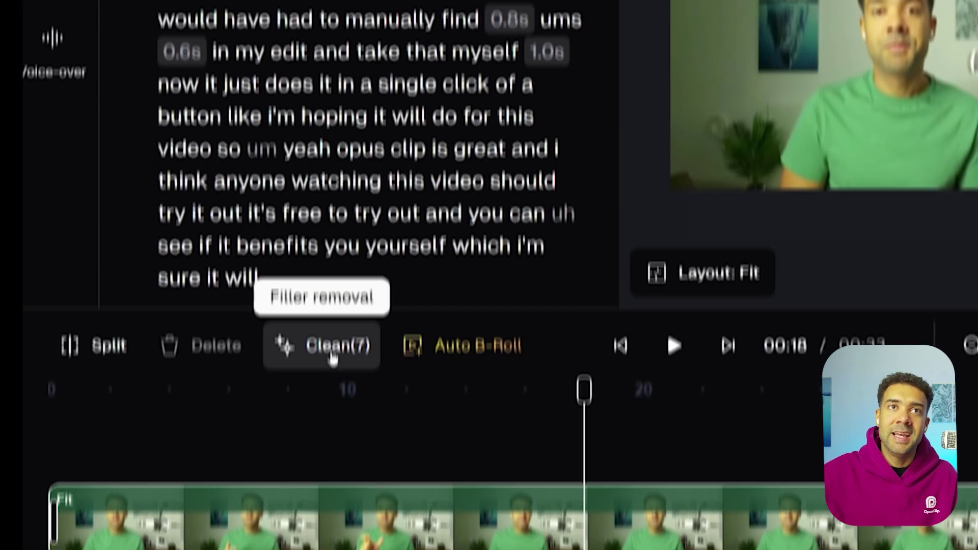
- Use Clean (7) to remove the 3 detected filler words
left_click(333, 348)
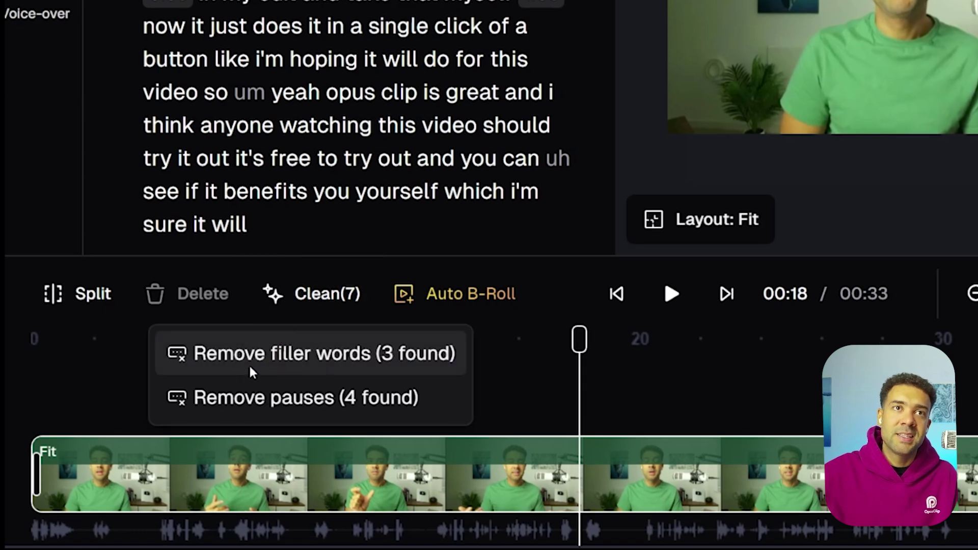
left_click(401, 362)
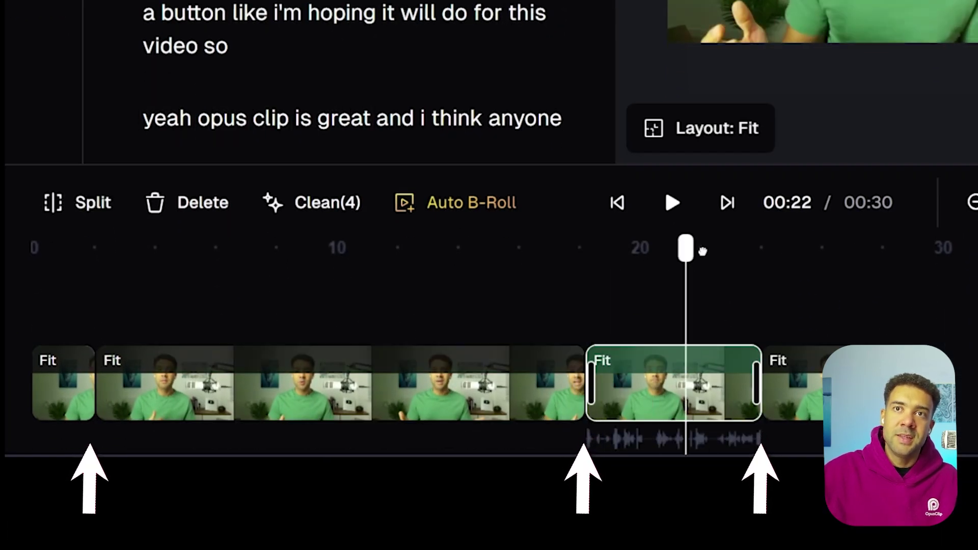
left_click_drag(774, 249, 782, 249)
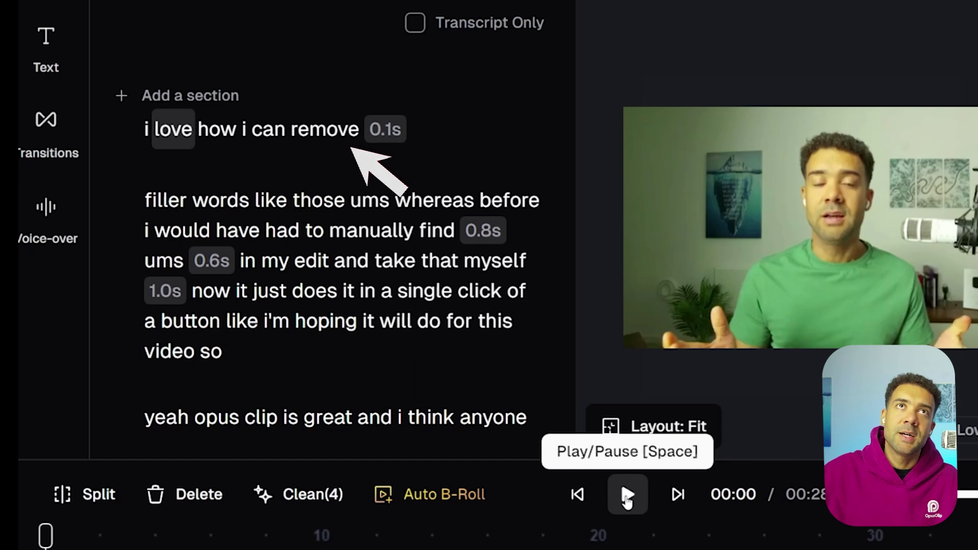
left_click(627, 495)
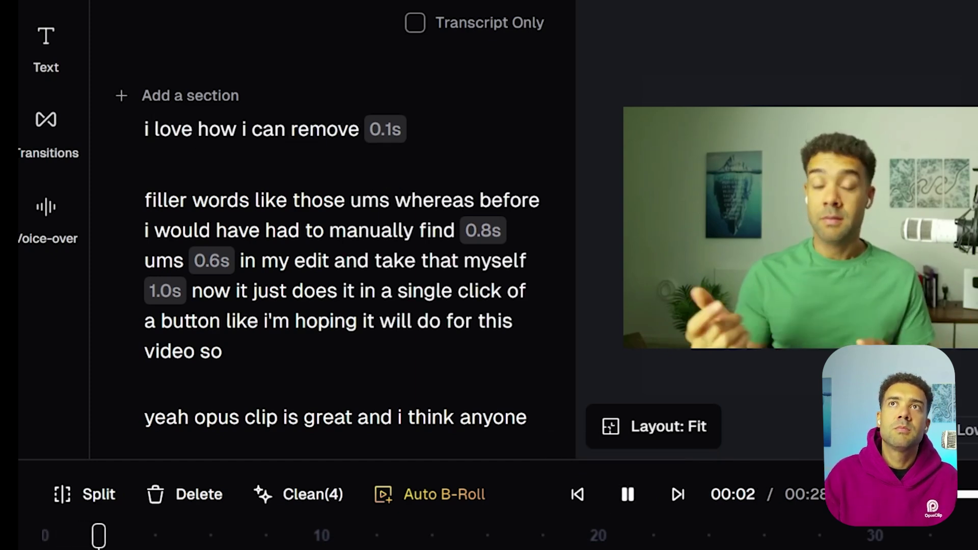
left_click(627, 495)
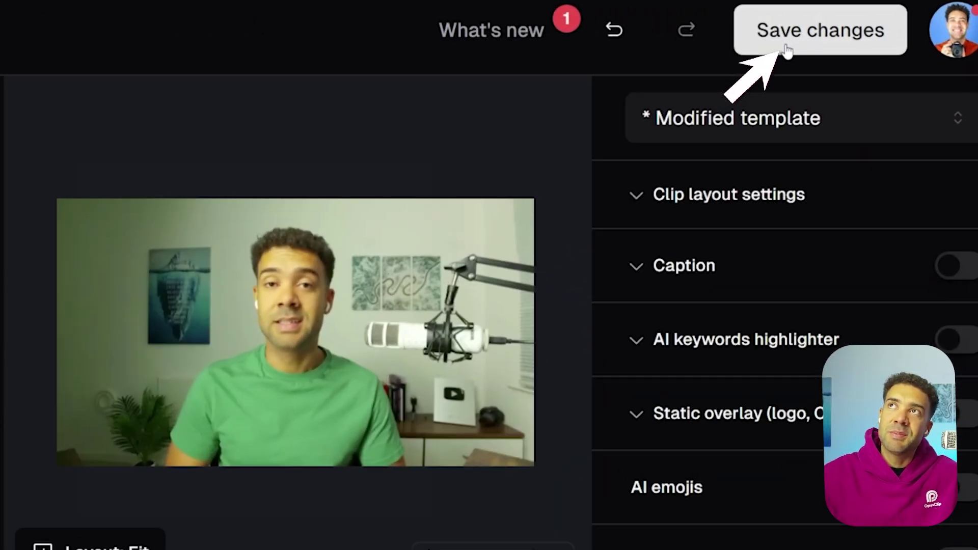
- Save the filler-free edit with Save changes
left_click(797, 50)
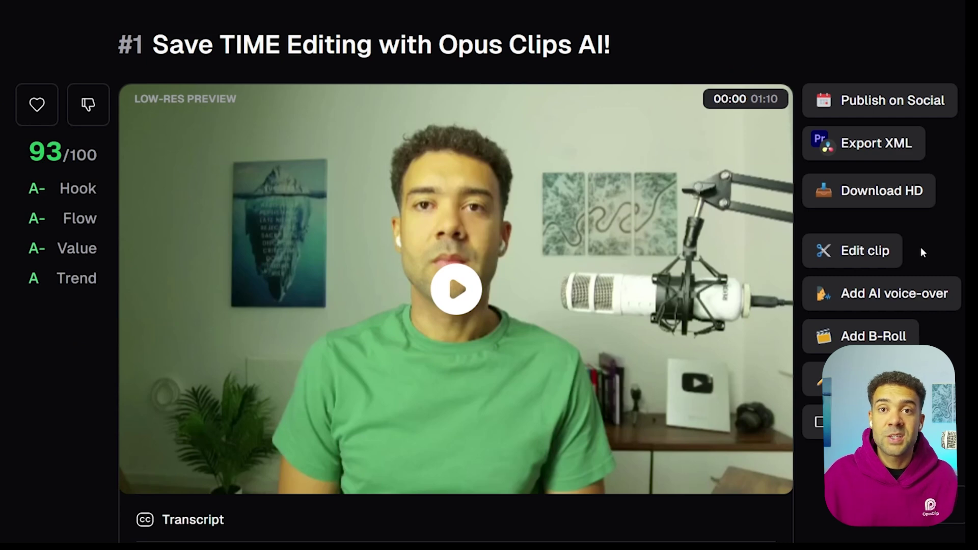